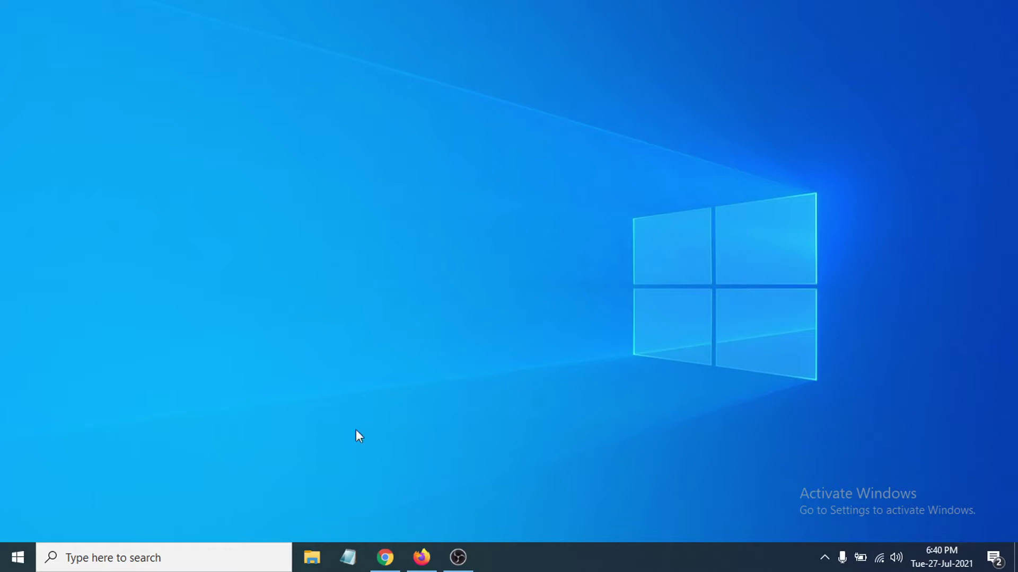
Step: Bring Firefox's Google results for 'teamviewer' to the front and clear the search-box selection
click(421, 556)
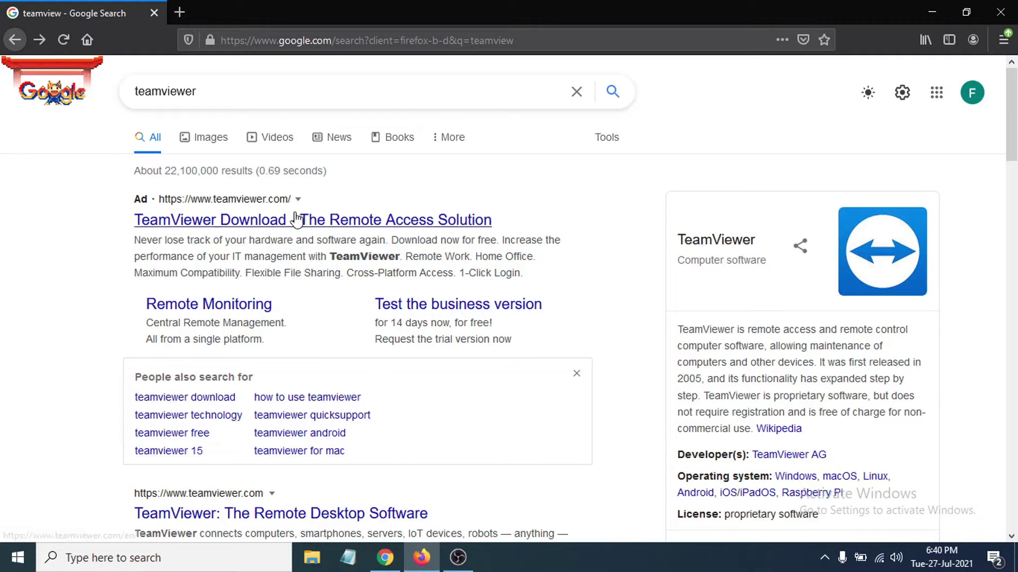
drag(218, 93, 134, 93)
click(62, 118)
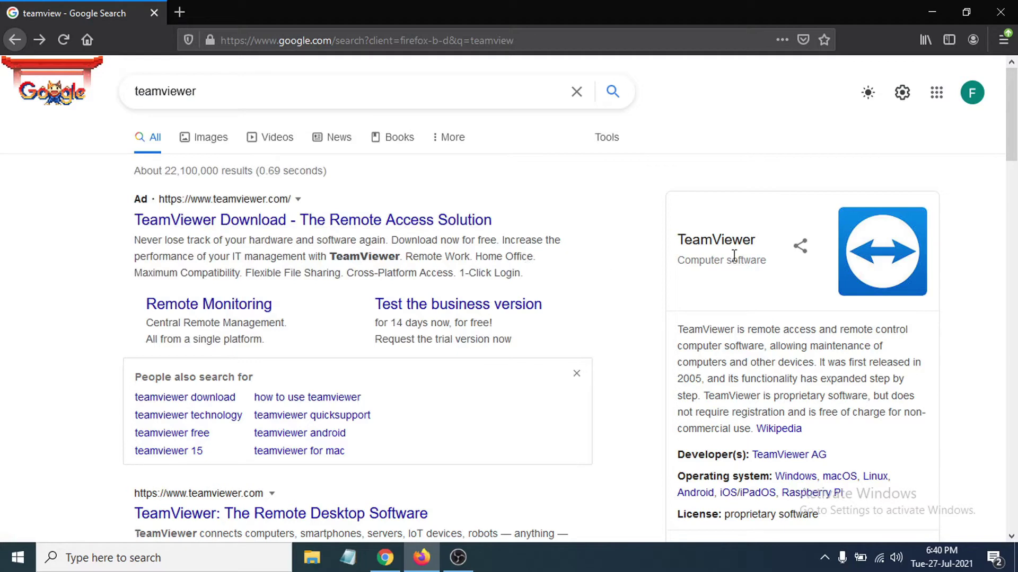
Step: Open the TeamViewer site from the Google ad and scroll to the 64-bit and 32-bit download buttons
click(254, 227)
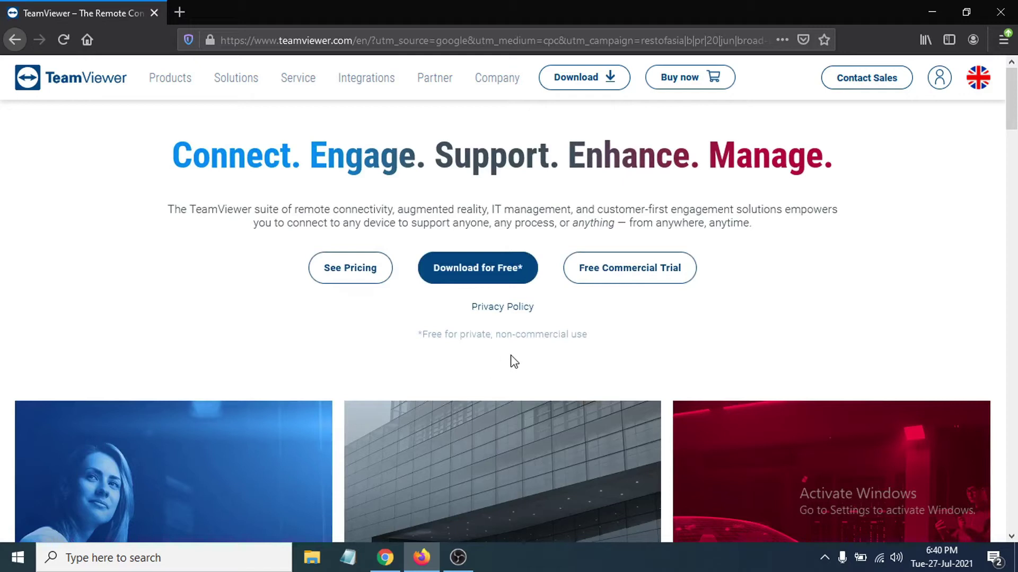
scroll(511, 359, down, 1)
scroll(530, 339, up, 1)
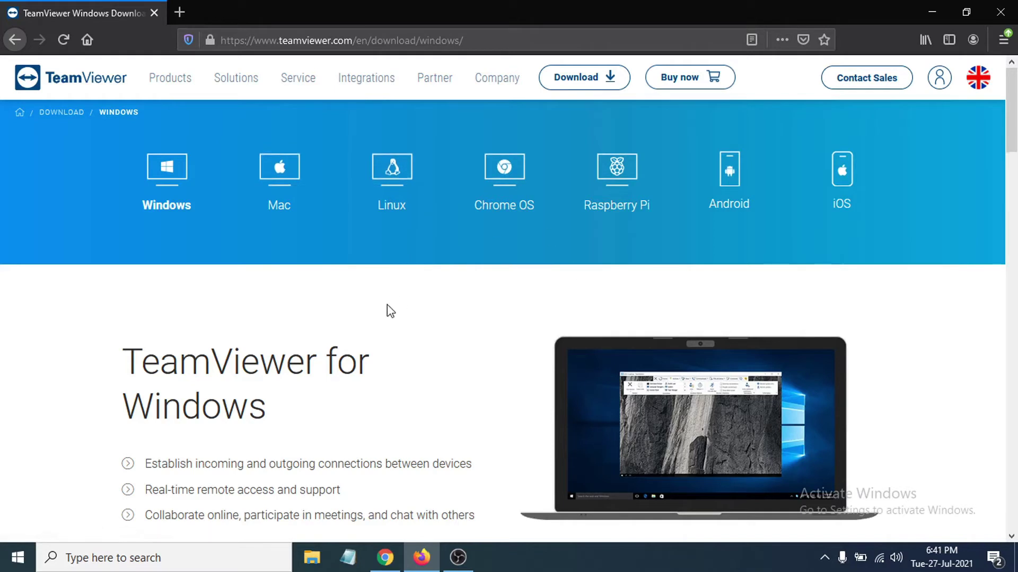
scroll(386, 309, down, 1)
scroll(386, 310, down, 1)
scroll(383, 313, up, 2)
scroll(385, 312, down, 1)
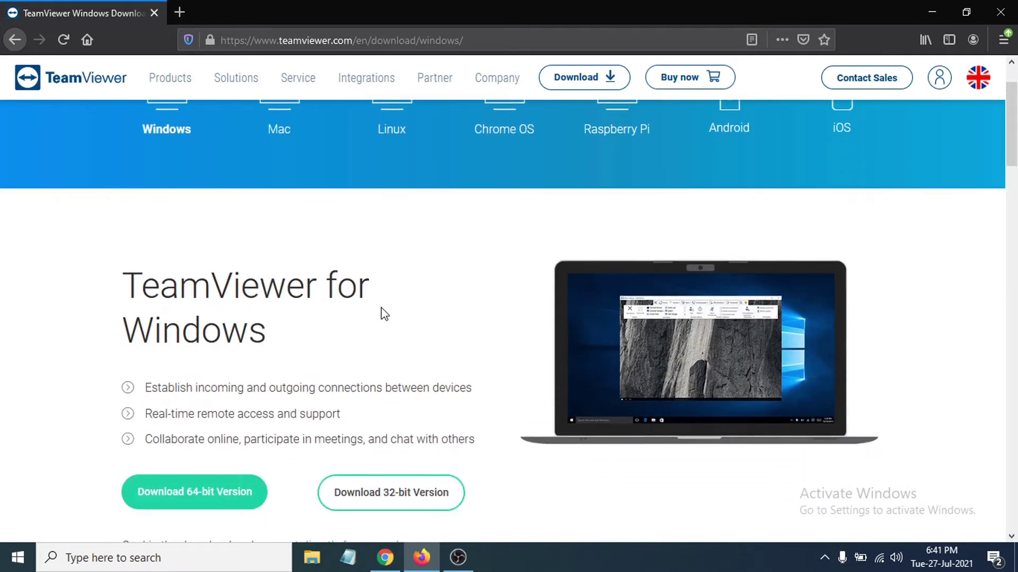
scroll(384, 313, down, 1)
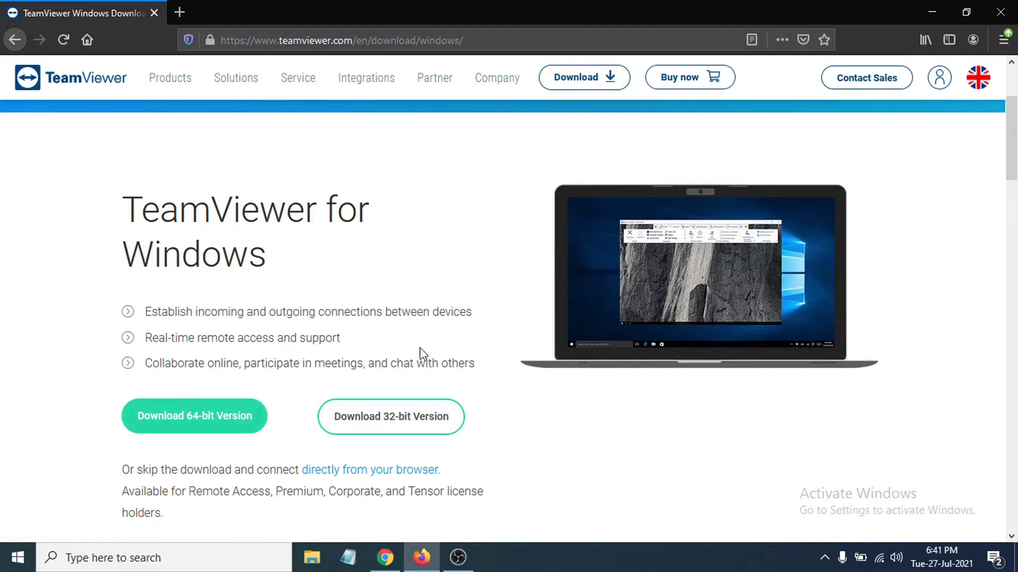
Step: Minimize Firefox, refresh the desktop and move the This PC icon to an empty spot
click(930, 12)
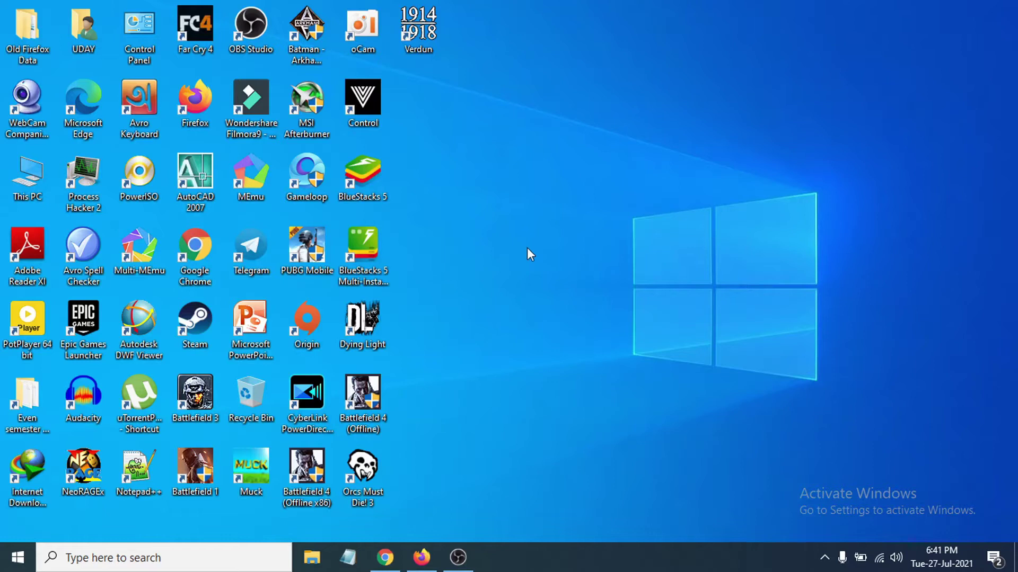
right_click(527, 247)
click(562, 295)
click(24, 170)
drag(494, 182, 494, 183)
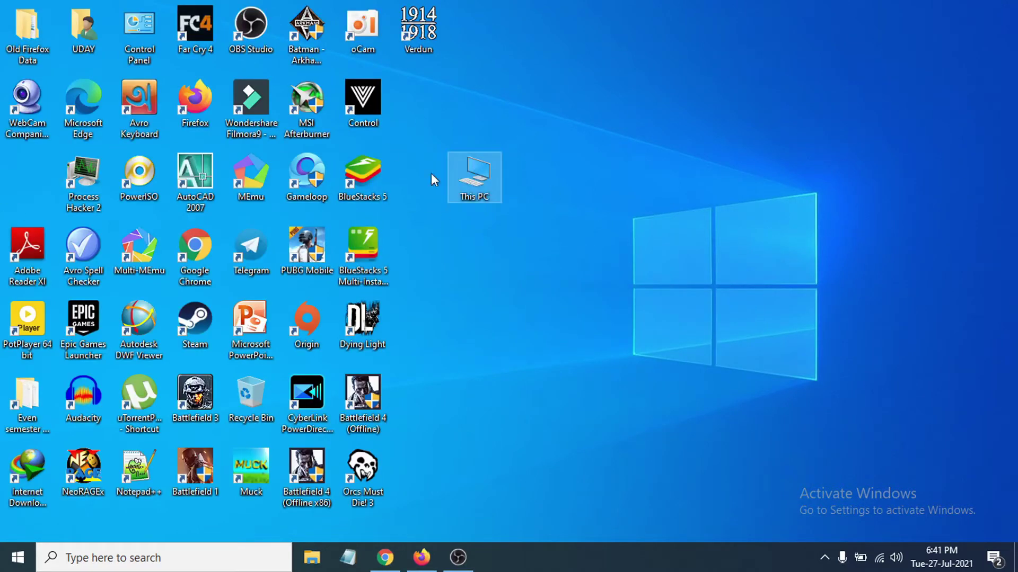
Step: Open This PC's properties to confirm a 64-bit OS, then return to the download page
right_click(488, 180)
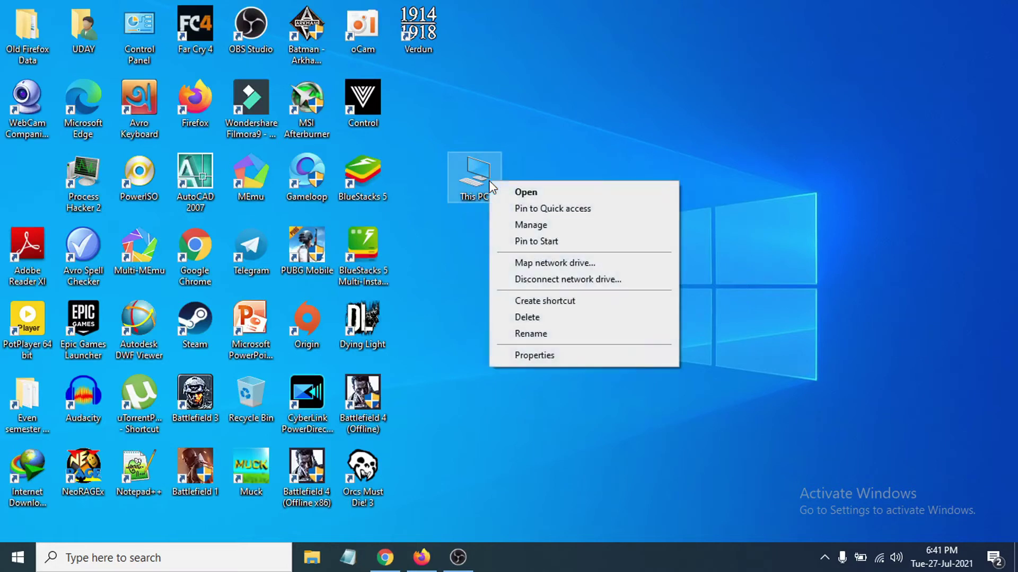
click(522, 357)
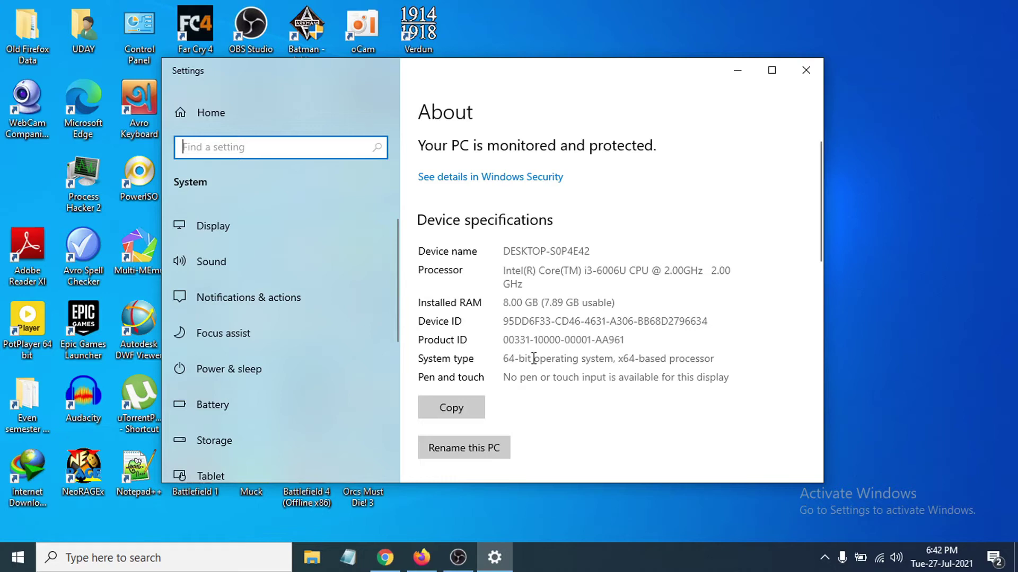
click(422, 558)
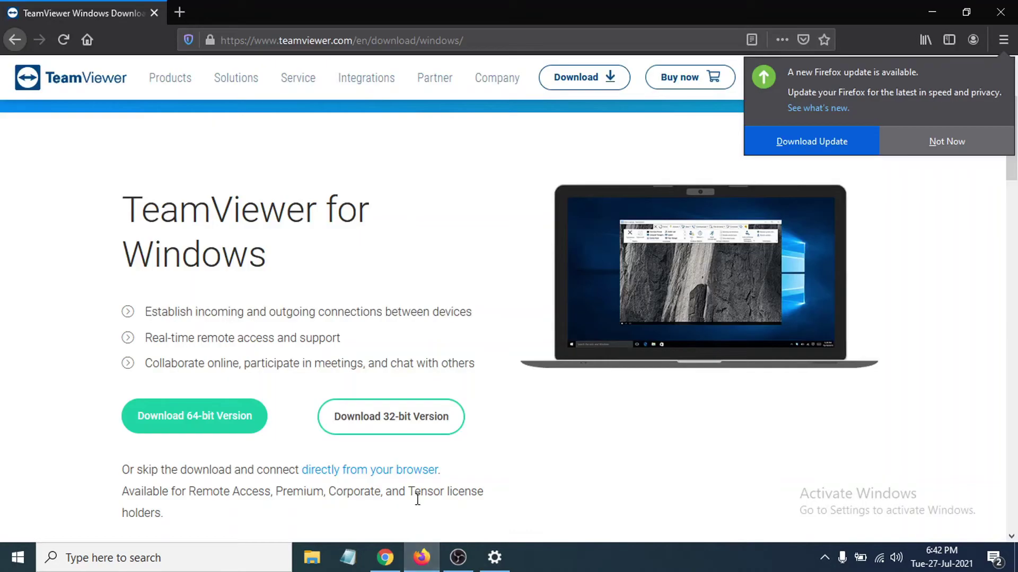
Step: Dismiss the Firefox update prompt, save the 64-bit installer TeamViewer_Setup_x64.exe, and view the downloads list
click(917, 148)
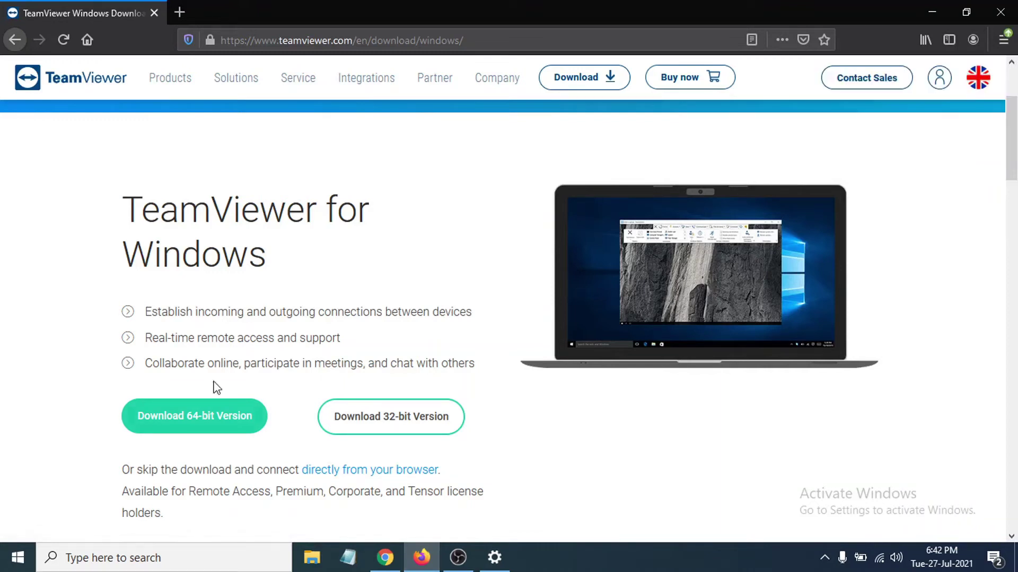
click(208, 424)
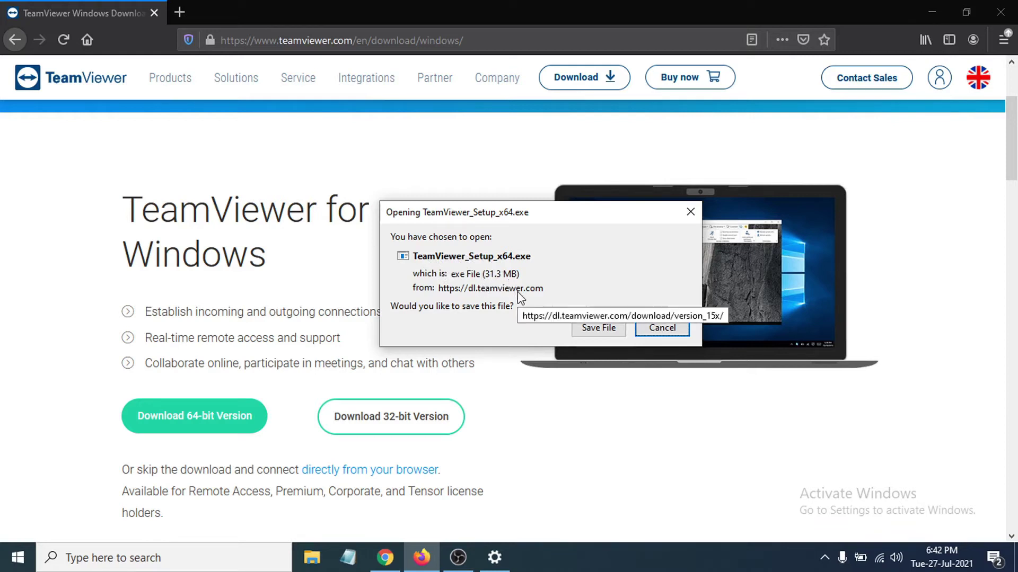
click(587, 327)
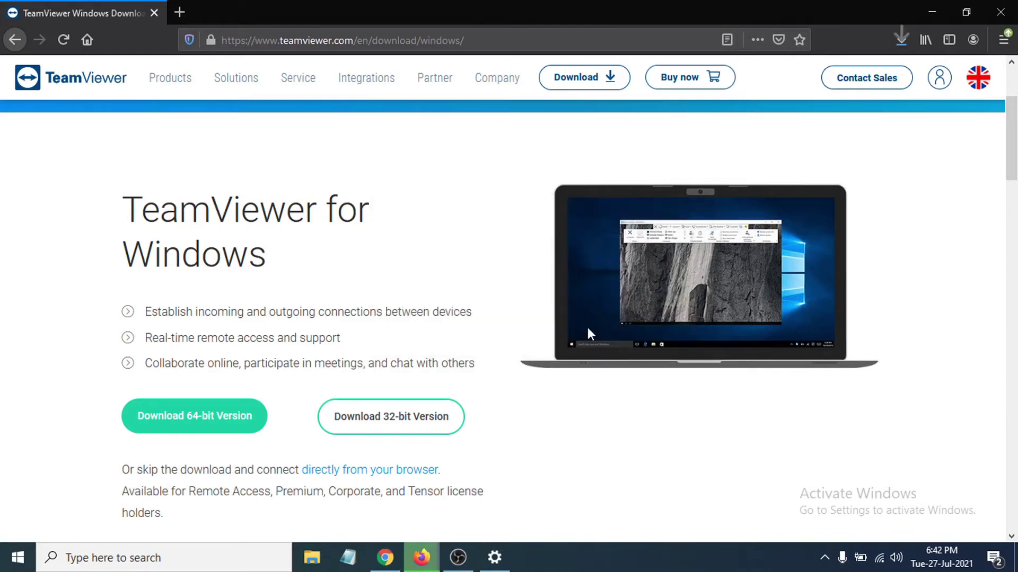
click(900, 39)
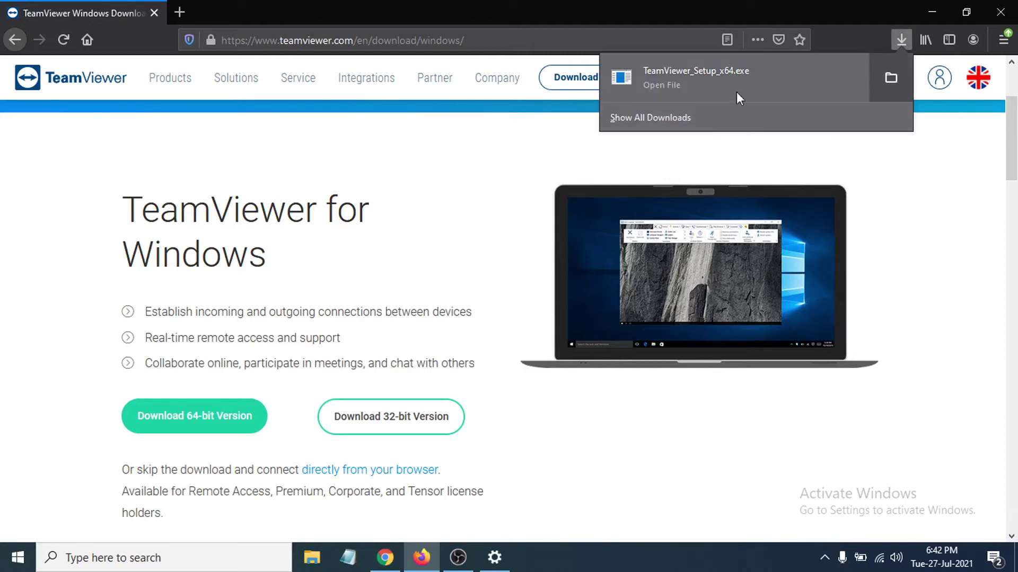
Step: Open the Downloads folder and run TeamViewer_Setup_x64.exe, accepting the security warning
click(892, 78)
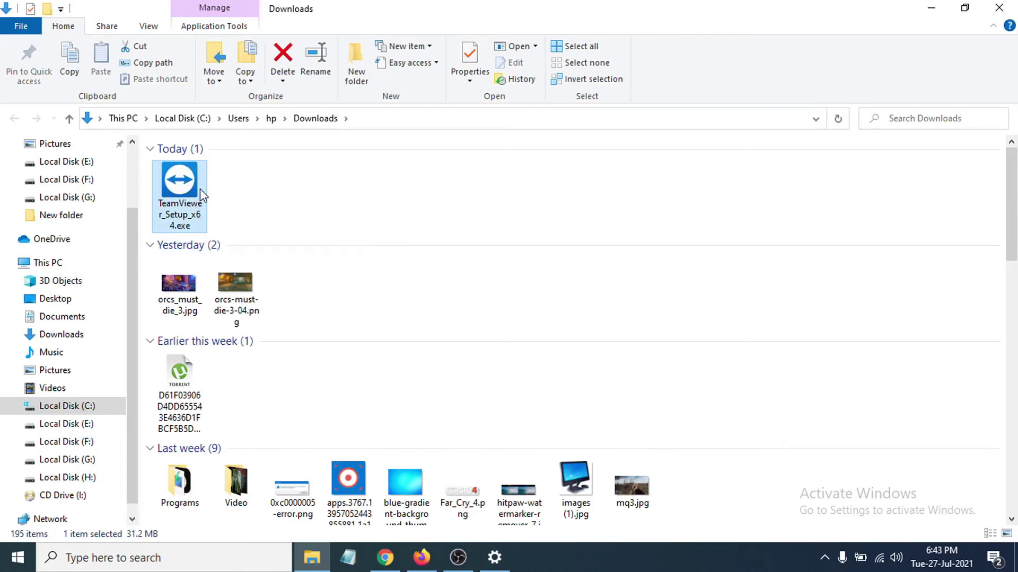
double_click(172, 191)
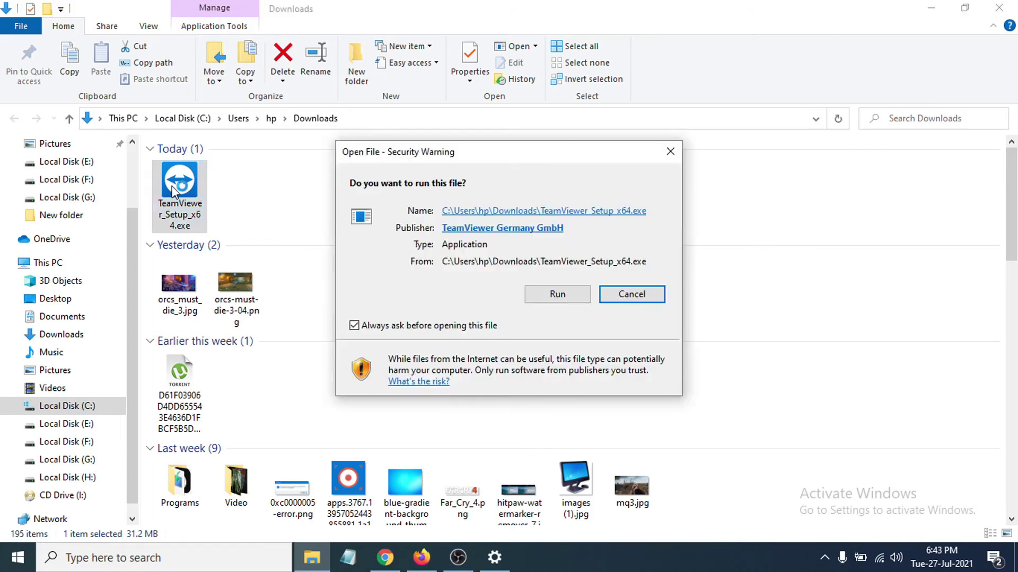
click(551, 297)
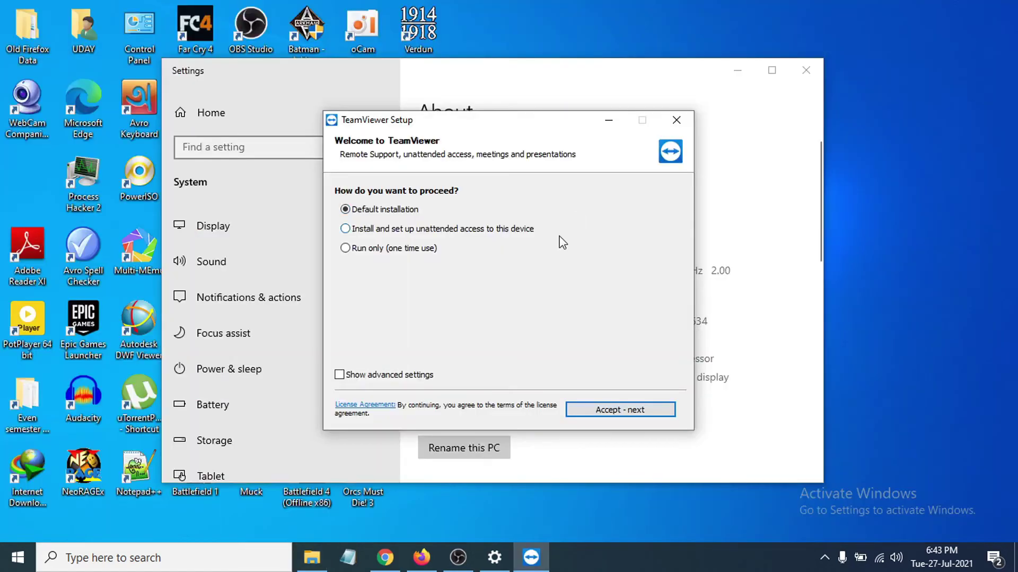
Step: Minimize the Settings window and accept the licence to start the default installation
click(738, 71)
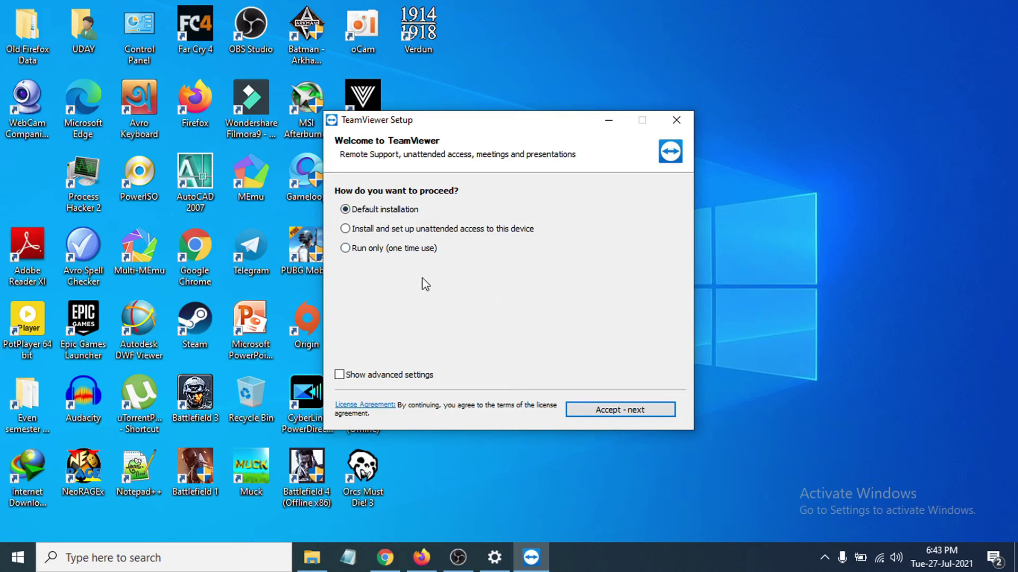
click(610, 414)
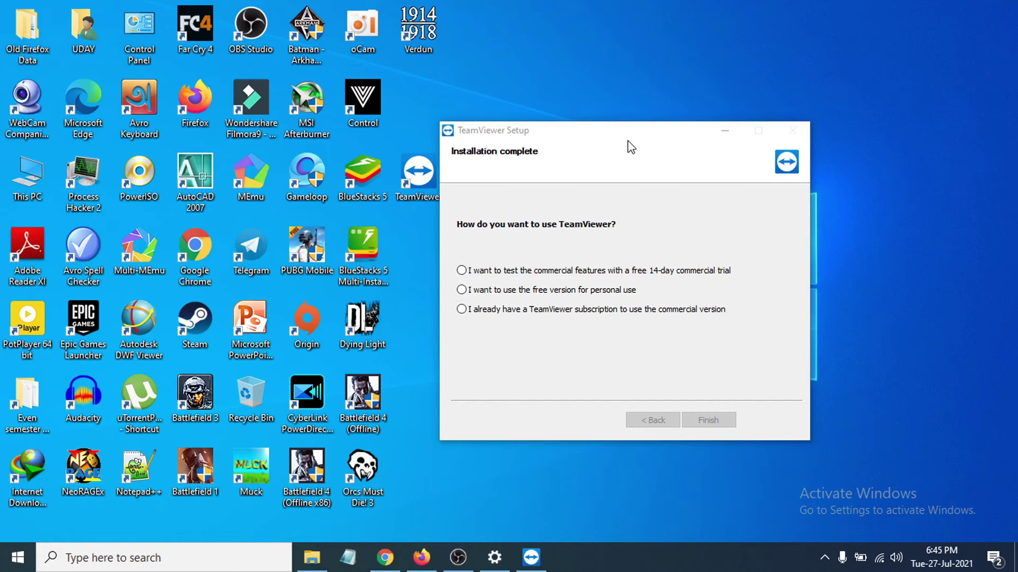
Step: Shift the setup dialog slightly right and select the free version for personal use
click(628, 142)
drag(641, 142, 678, 146)
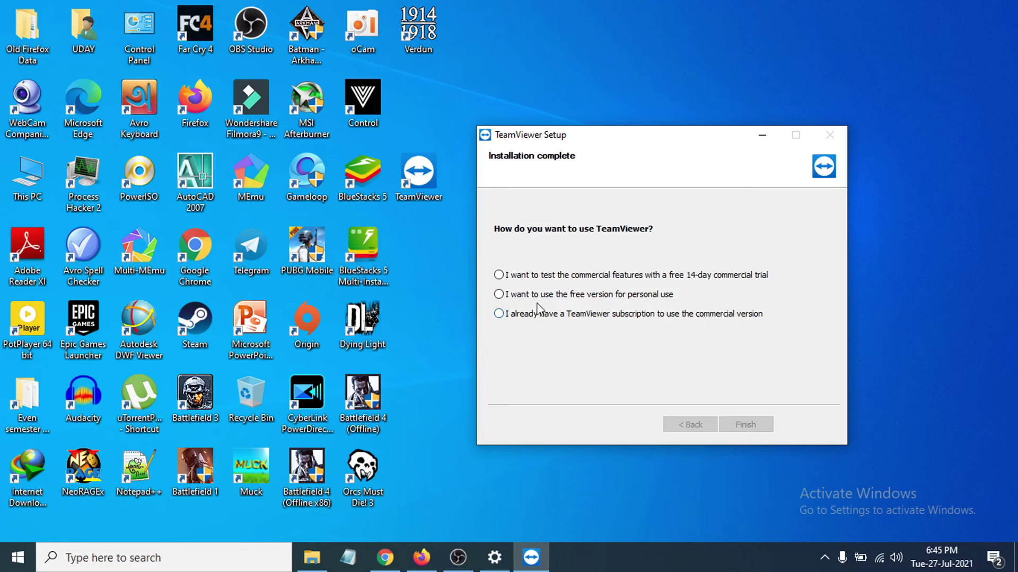
click(506, 297)
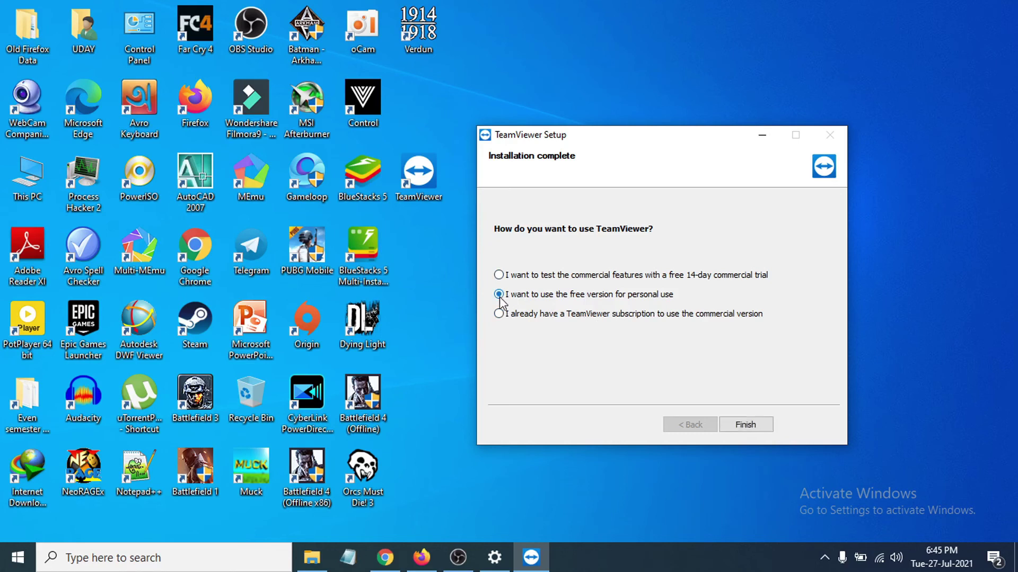
Step: Finish setup and nudge the TeamViewer main window, showing the ID and password, up and right
click(745, 424)
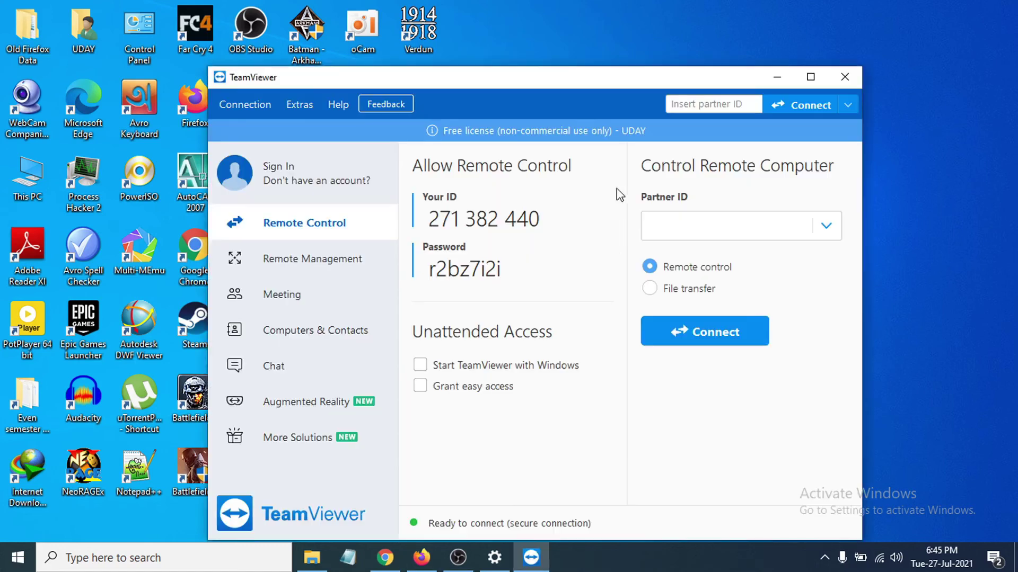
drag(551, 82, 564, 61)
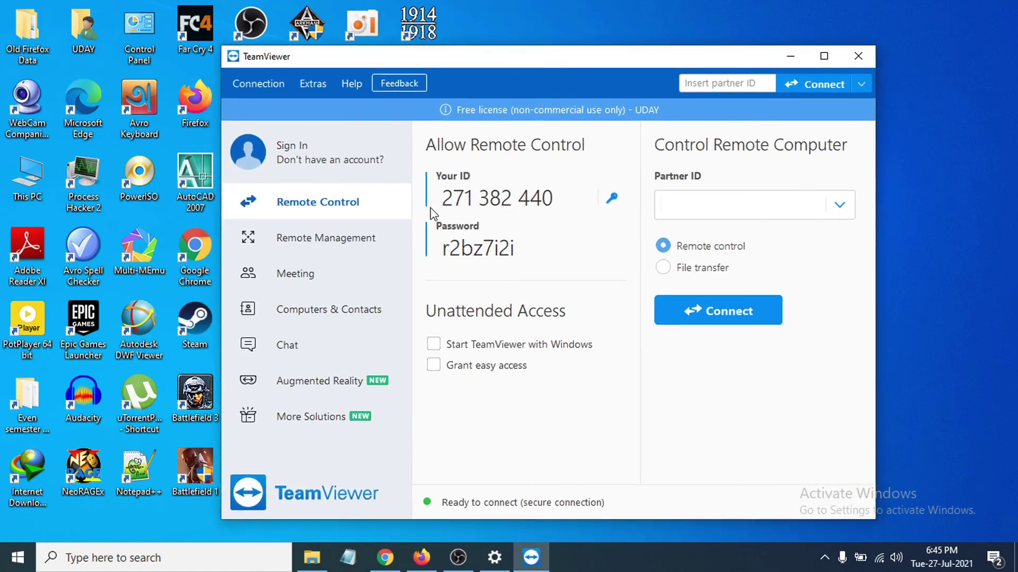